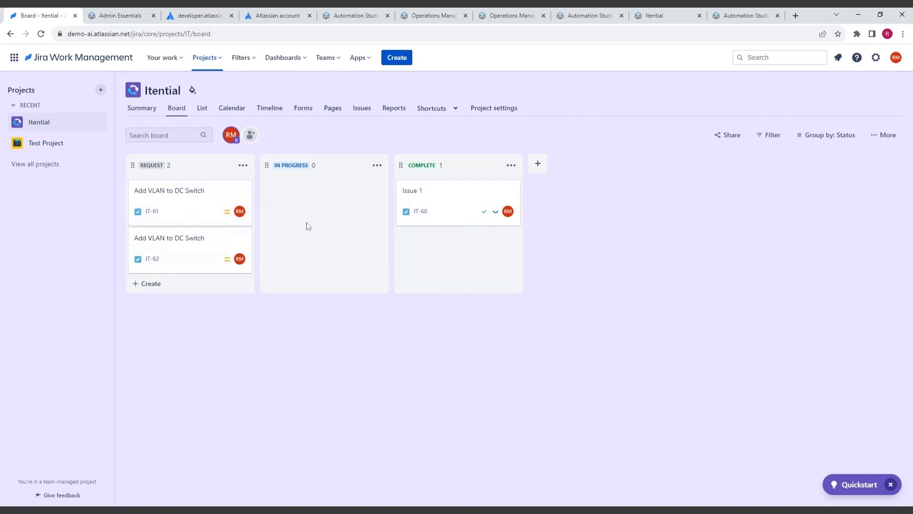
Delete both Add VLAN to DC Switch items and Issue 1 from the Itential board
left_click(241, 192)
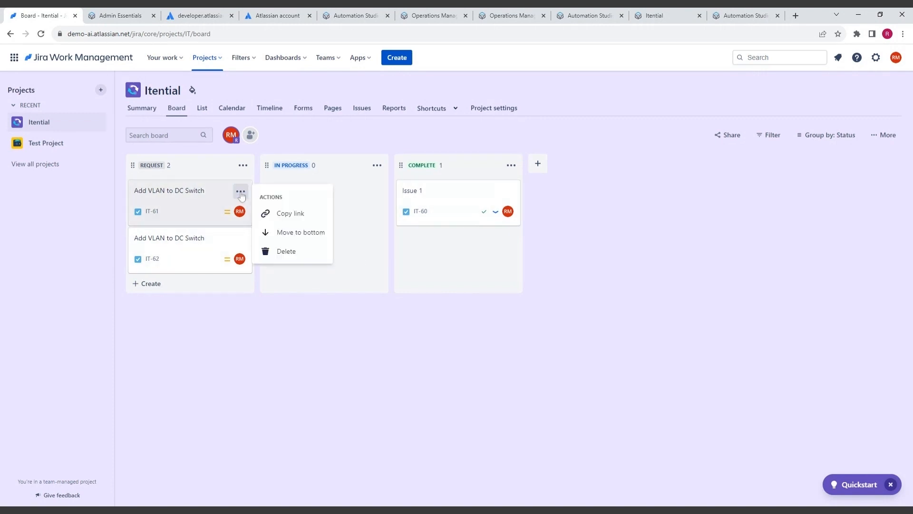
left_click(285, 251)
left_click(525, 177)
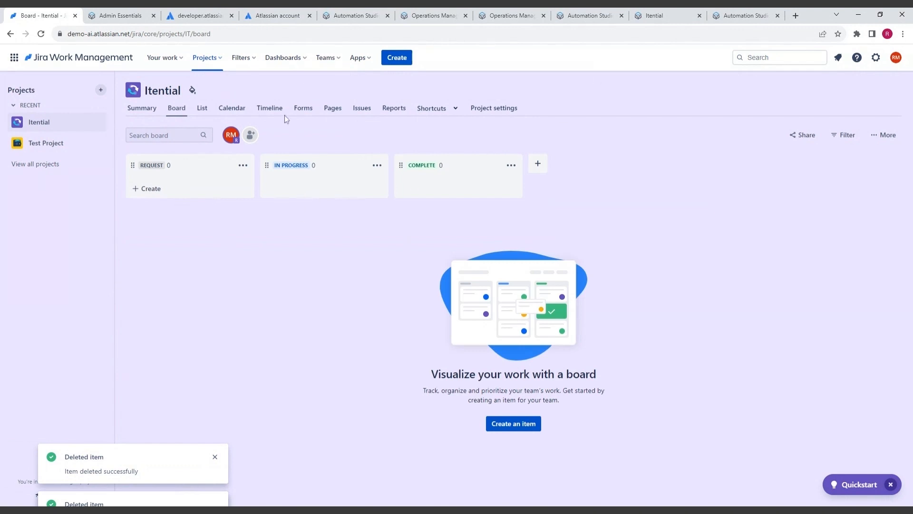
Switch to the Webinar Jira Step by Step workflow in Automation Studio and move END further below Add Comment
left_click(350, 18)
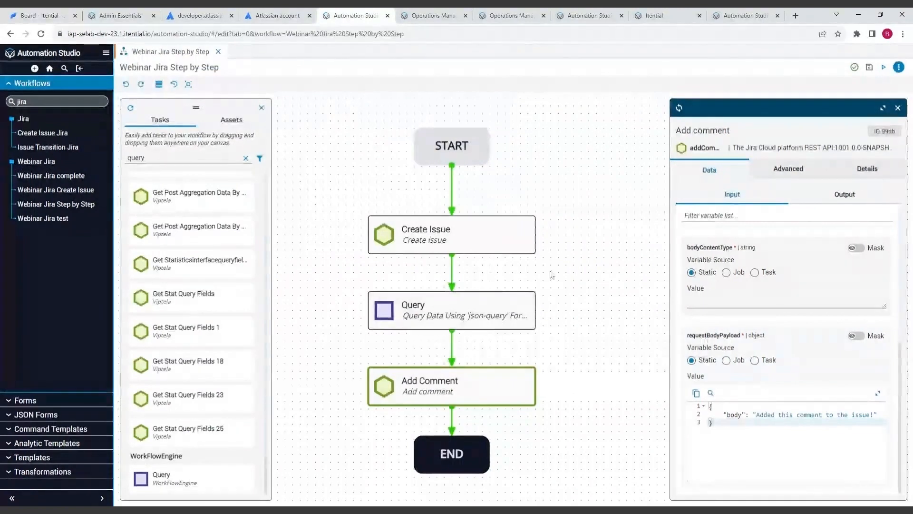
left_click_drag(571, 397, 555, 258)
left_click_drag(440, 324, 444, 405)
Find the Do Transition task and insert it in the workflow between Add Comment and END
double_click(188, 158)
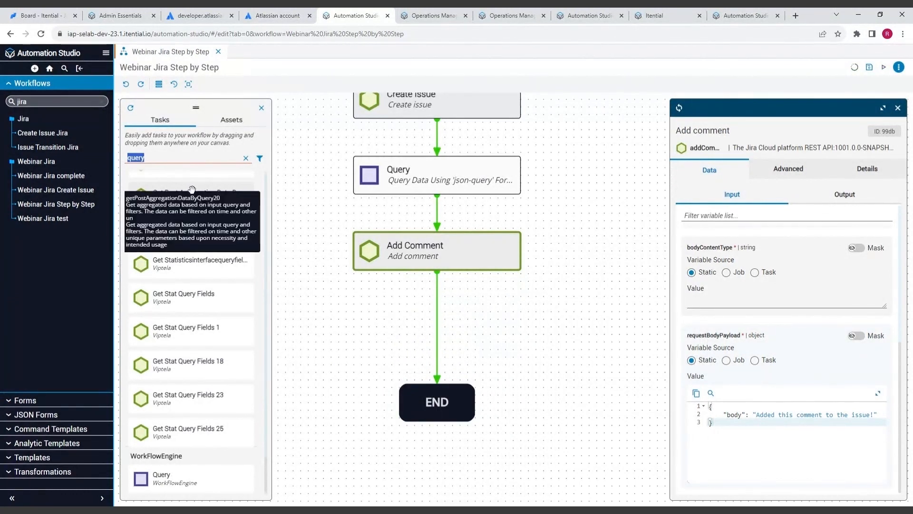
type("do trans")
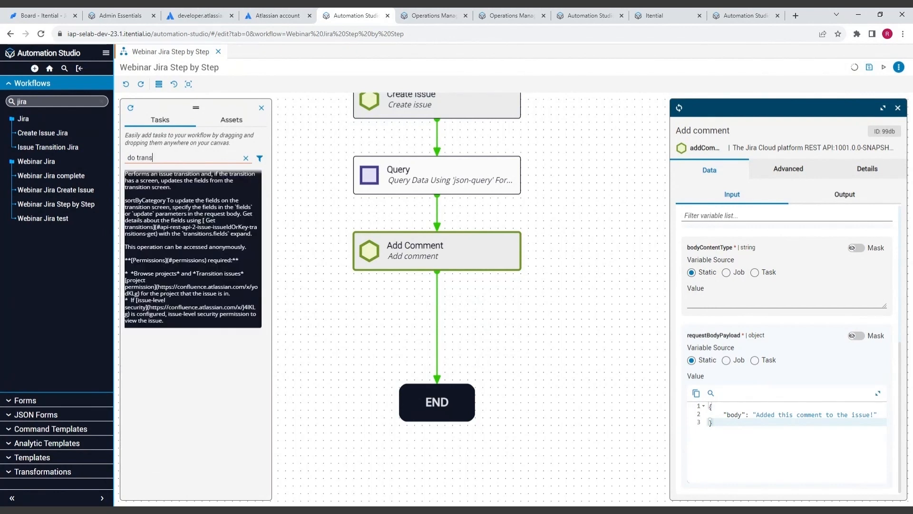
type("ition")
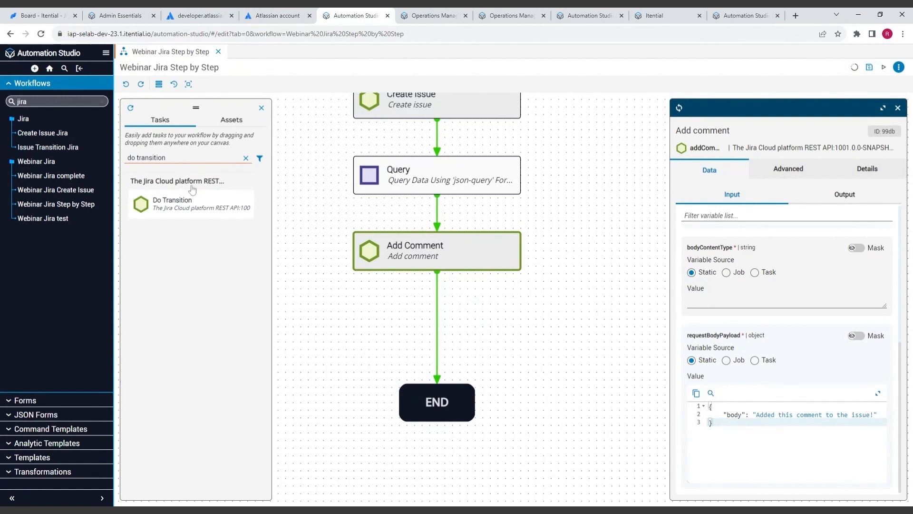
left_click_drag(161, 206, 574, 406)
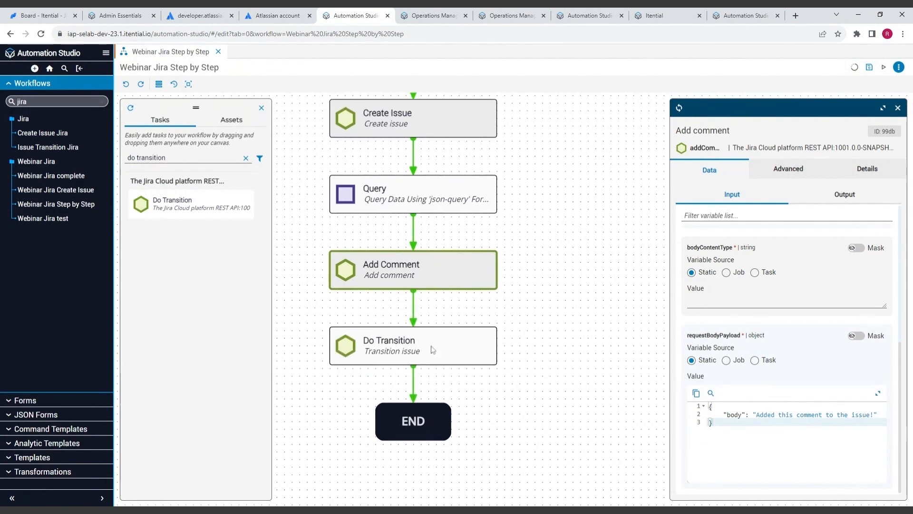
Source Do Transition's issueIdOrKey from the return_data variable of the Query Data Using 'json-query' Format task
left_click(433, 349)
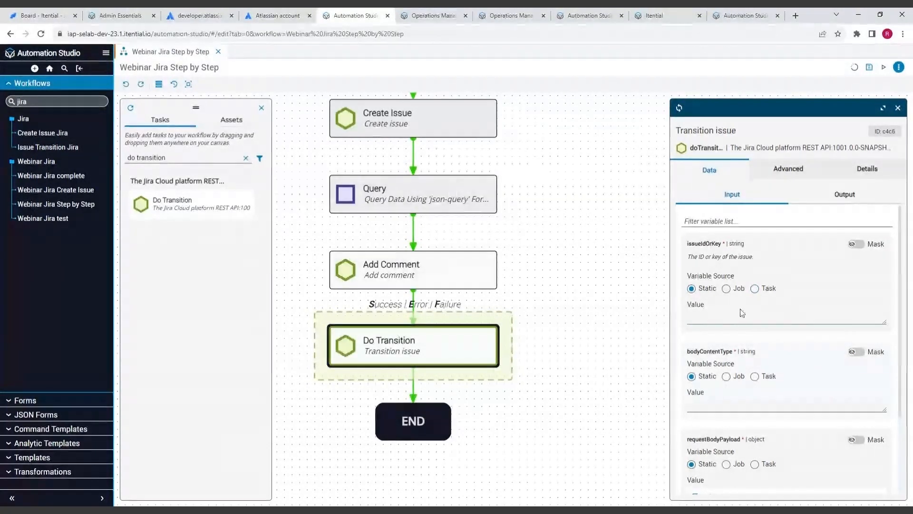
left_click(754, 288)
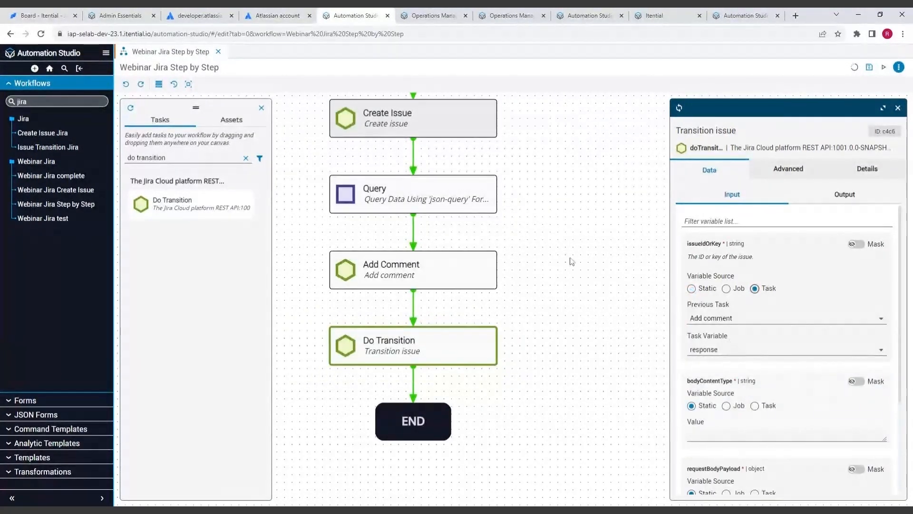
left_click(699, 322)
left_click(733, 344)
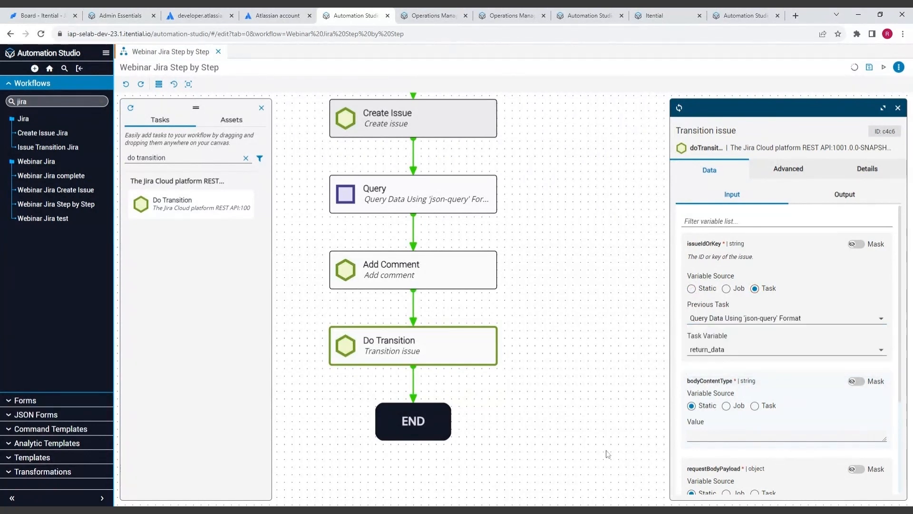
left_click(702, 352)
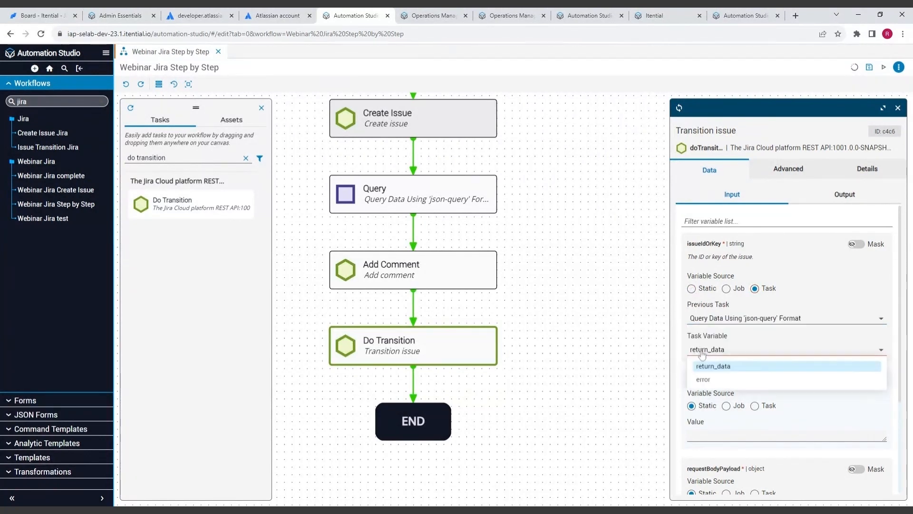
left_click(703, 367)
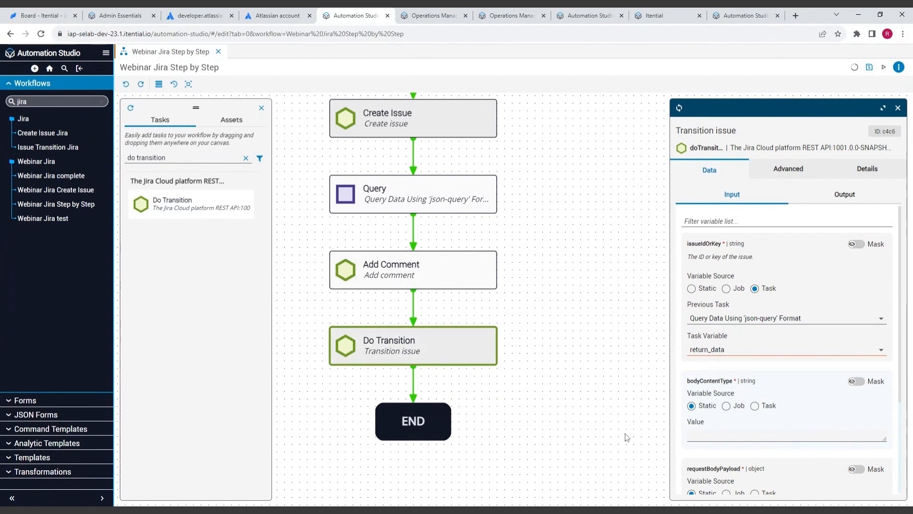
Enter a static requestBodyPayload for Do Transition: {"transition": {"id": "31"}}
scroll(638, 401, "down", 1)
scroll(630, 378, "up", 1)
scroll(841, 409, "down", 3)
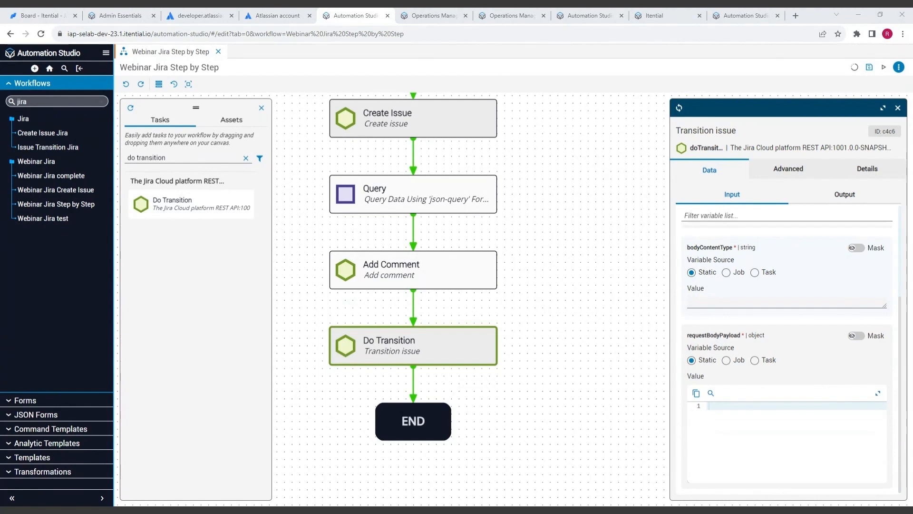
left_click(892, 437)
type("{     \"transition\": {         \"id\": \"31\"     } }")
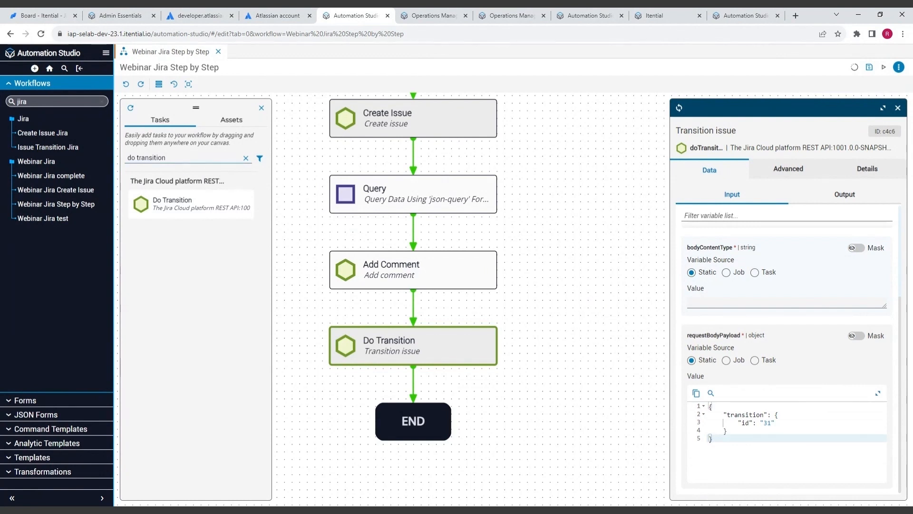
Search the available tasks for "get transition"
triple_click(146, 157)
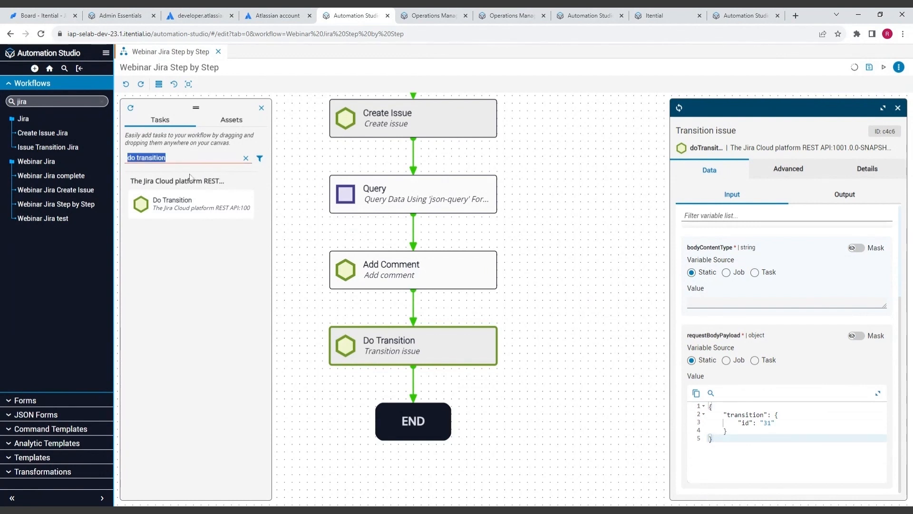
type("get transition")
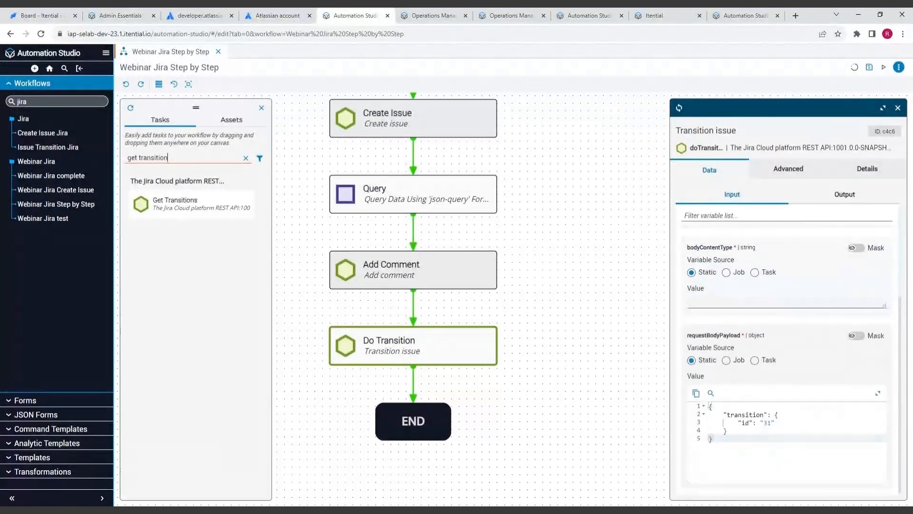
Close the Do Transition settings, save the workflow and run it without access groups or a job description
left_click(898, 108)
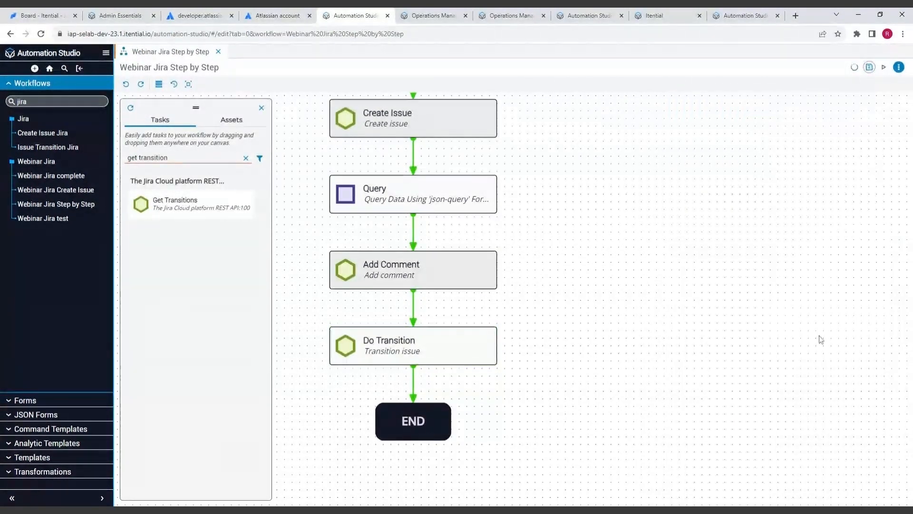
left_click(884, 67)
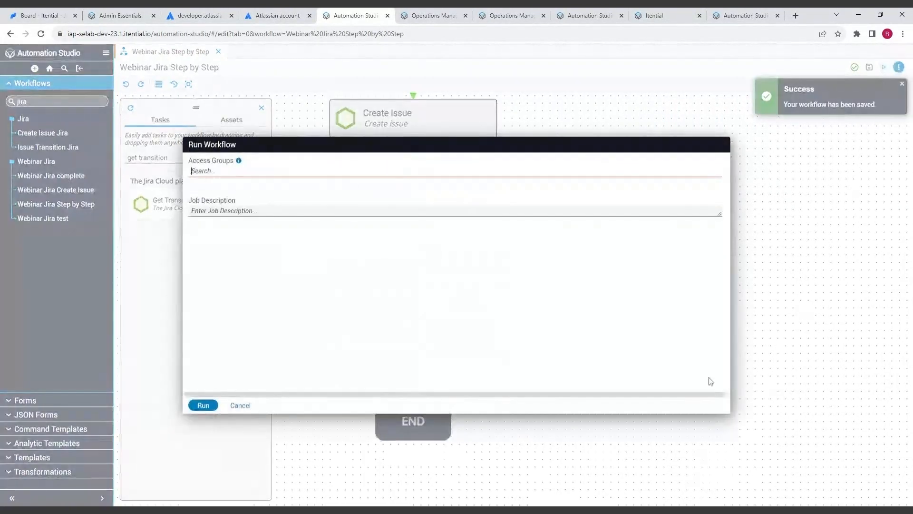
left_click(200, 406)
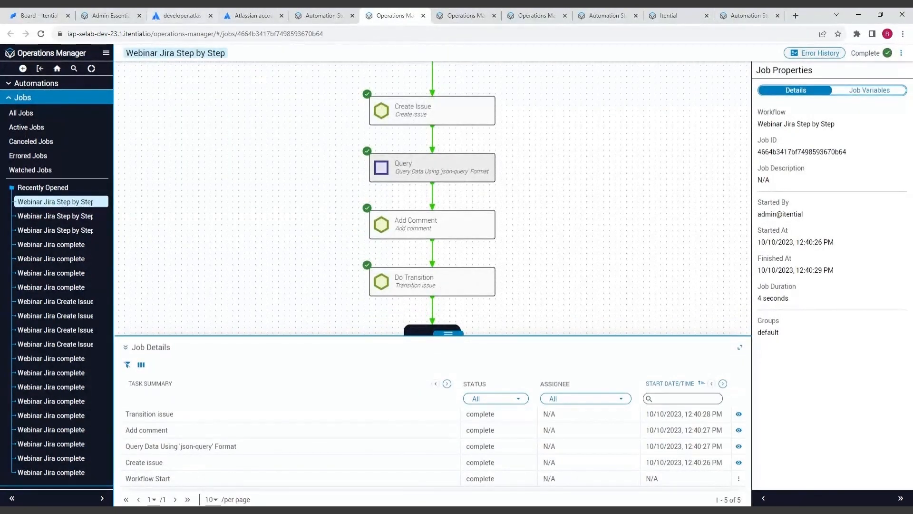
Switch to the Jira board and inspect the status, description and comments of the new Add VLAN to DC Switch issue
left_click(40, 15)
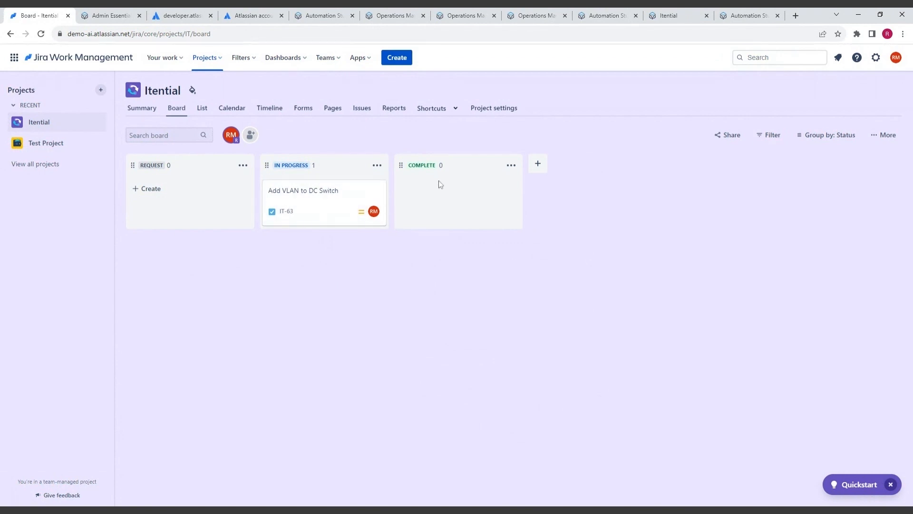
left_click(320, 210)
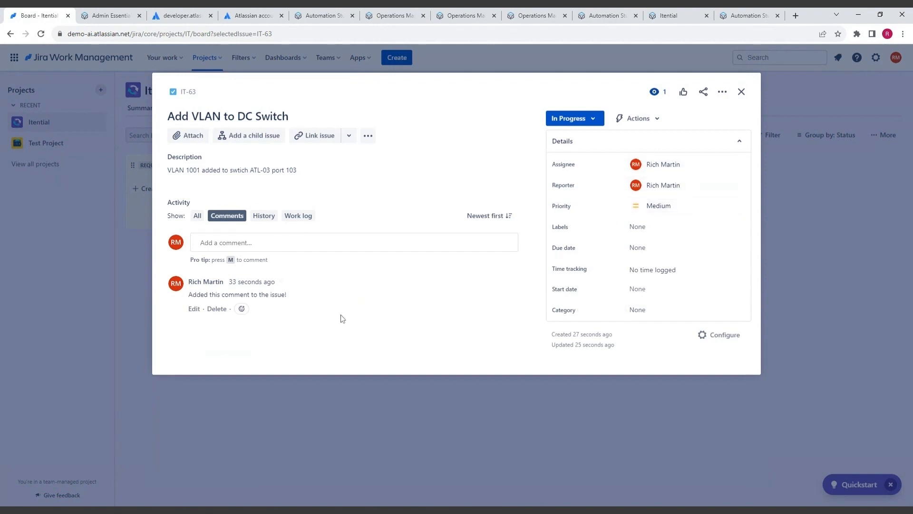
left_click(741, 91)
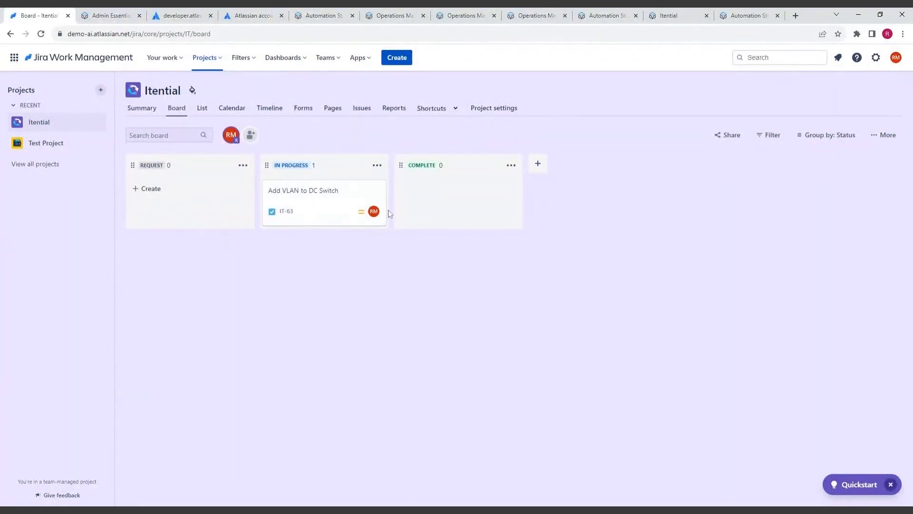
Delete the Add VLAN to DC Switch issue from the In Progress column
left_click(375, 191)
left_click(424, 235)
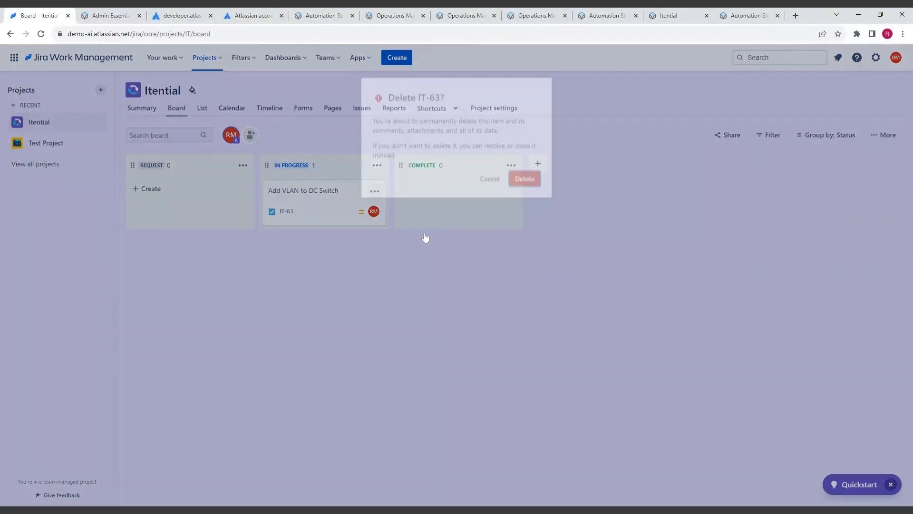
left_click(525, 179)
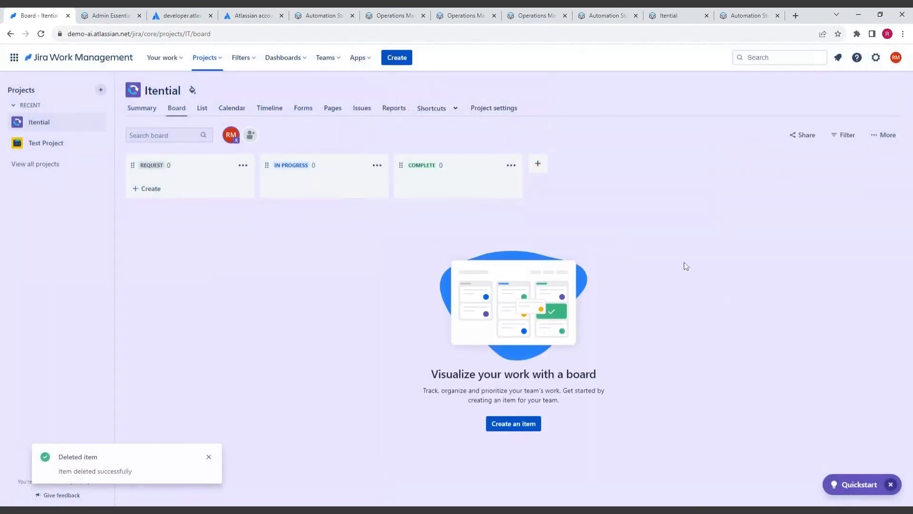
Switch back to Automation Studio and review the complete workflow from START to END
key("ctrl+5")
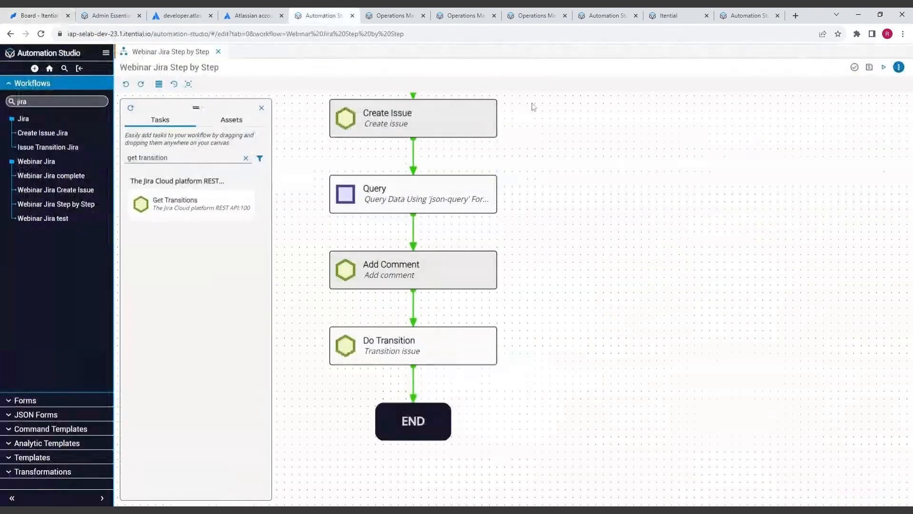
scroll(604, 244, "up", 3)
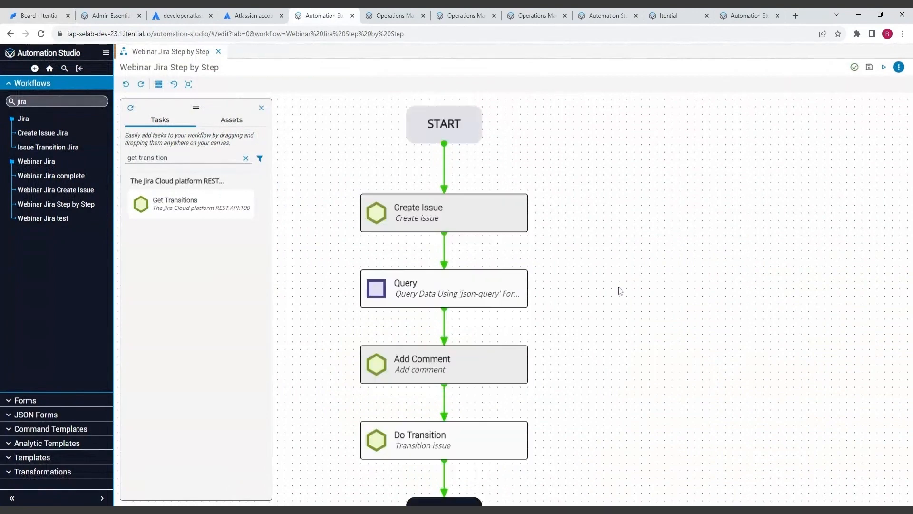
scroll(620, 285, "down", 3)
left_click_drag(660, 308, 638, 328)
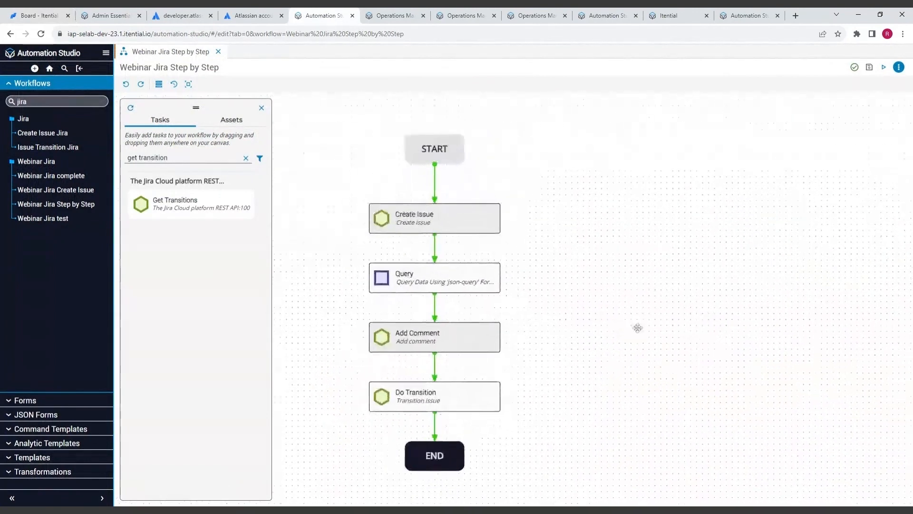